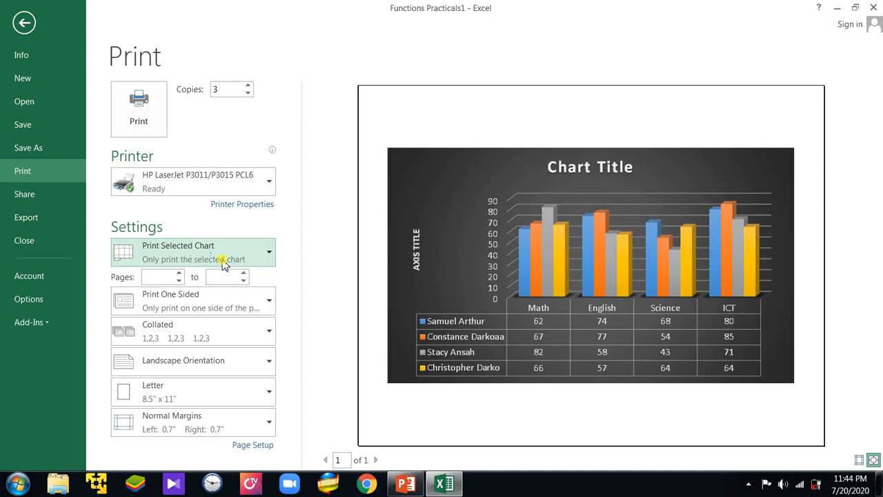
- Set the selected chart to print 3 copies in portrait orientation and return to the worksheet
click(226, 85)
key(BackSpace)
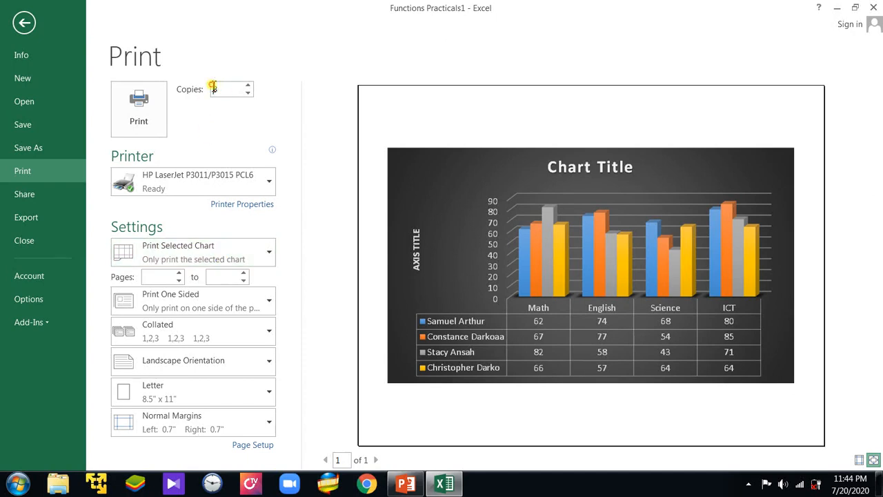
text(3)
click(254, 362)
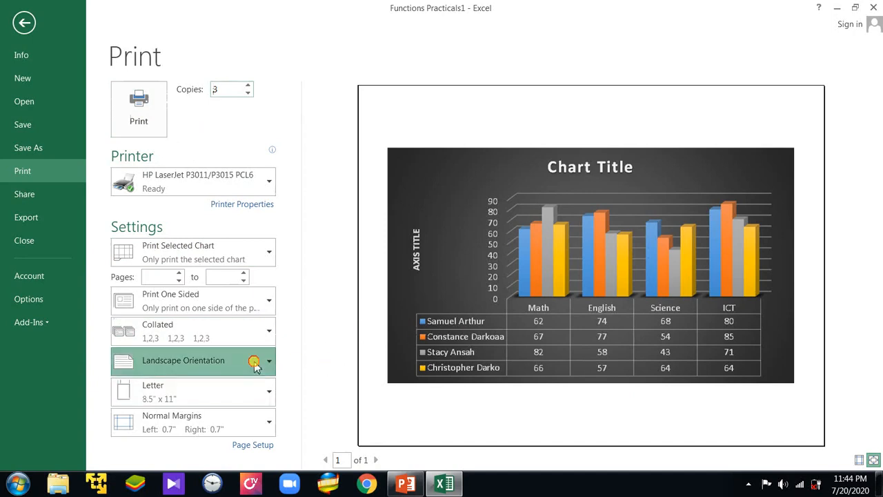
click(231, 392)
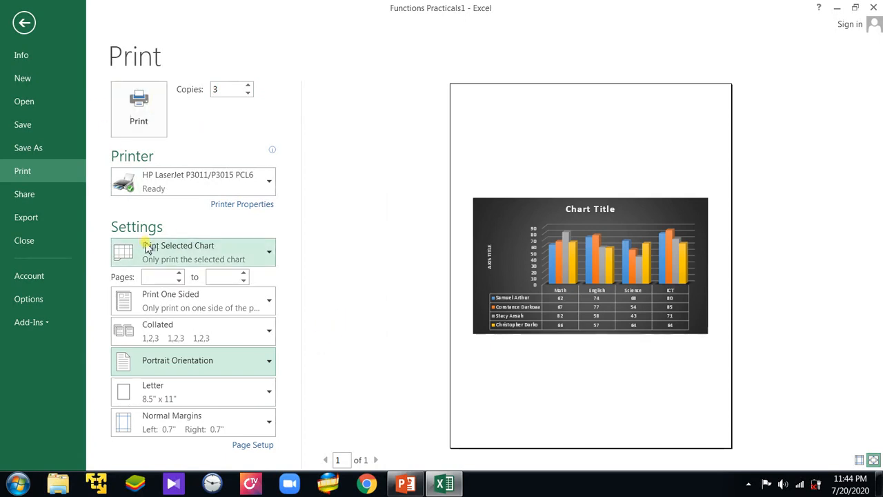
click(25, 23)
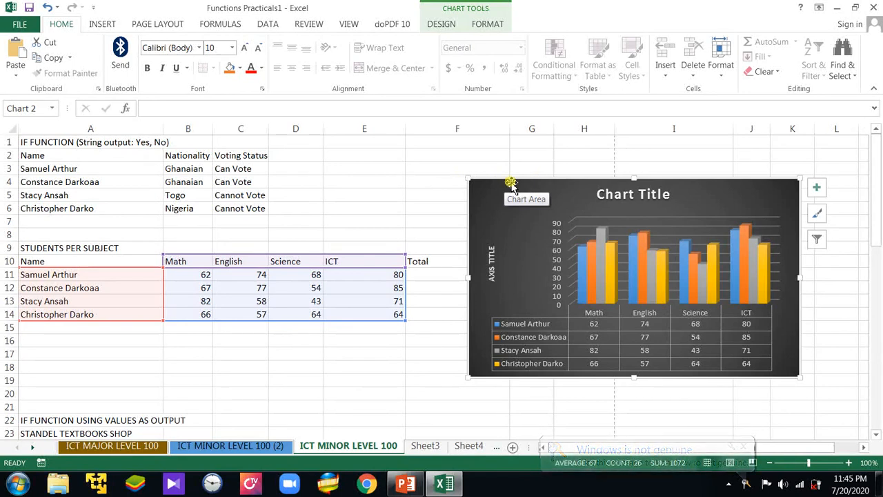
- Copy the whole chart, paste it into a new blank Word document, and return to the Excel worksheet
right_click(511, 184)
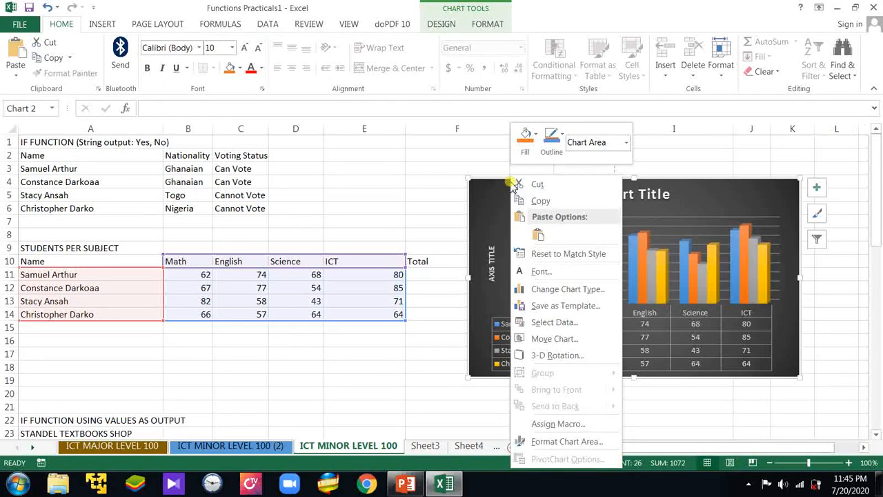
click(532, 201)
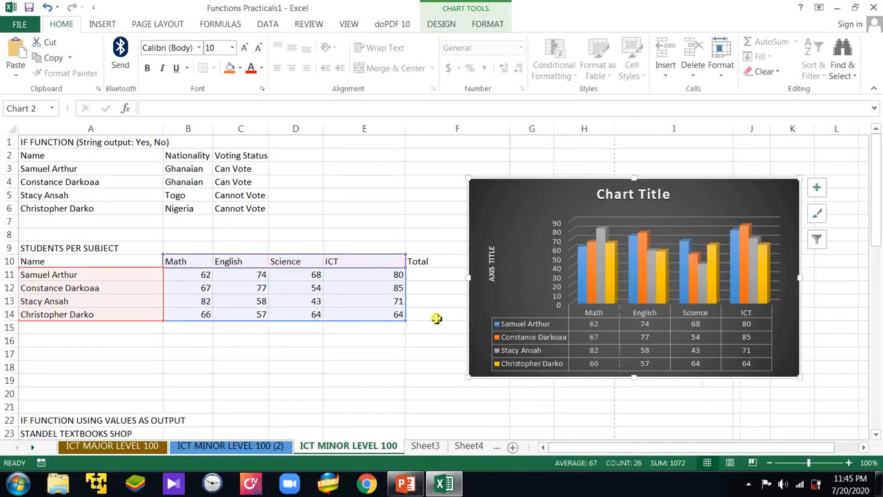
click(15, 485)
click(78, 168)
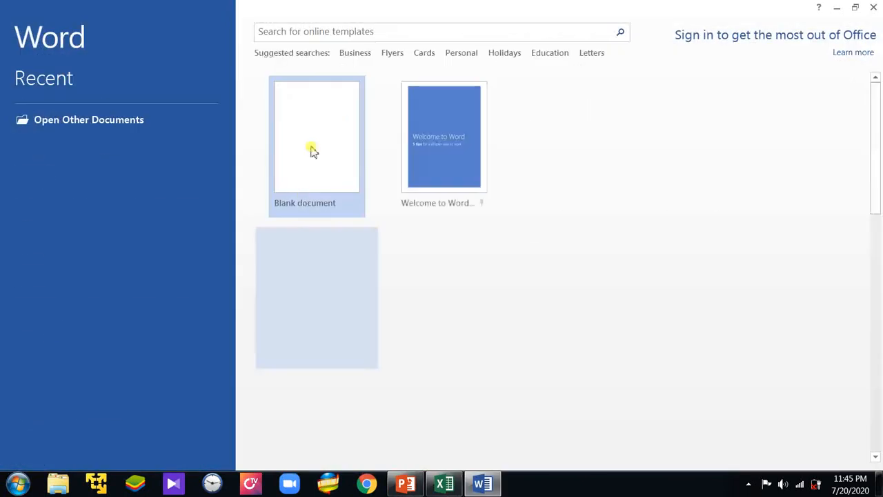
click(310, 149)
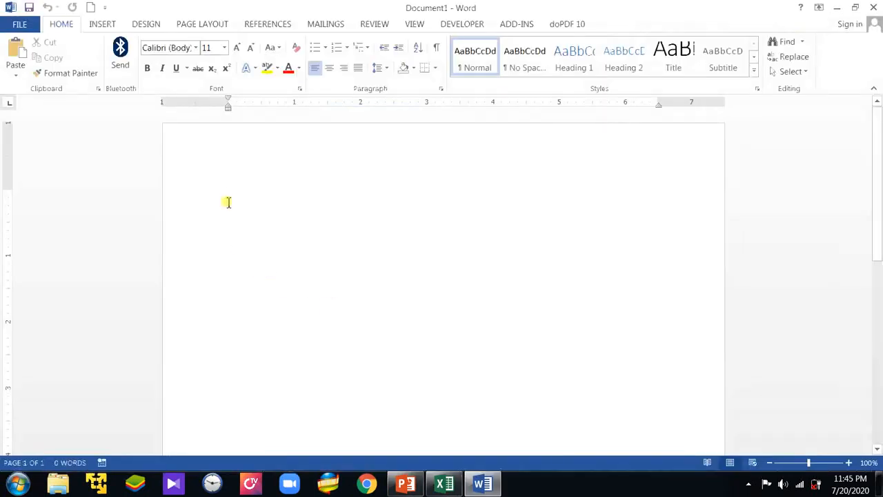
right_click(228, 202)
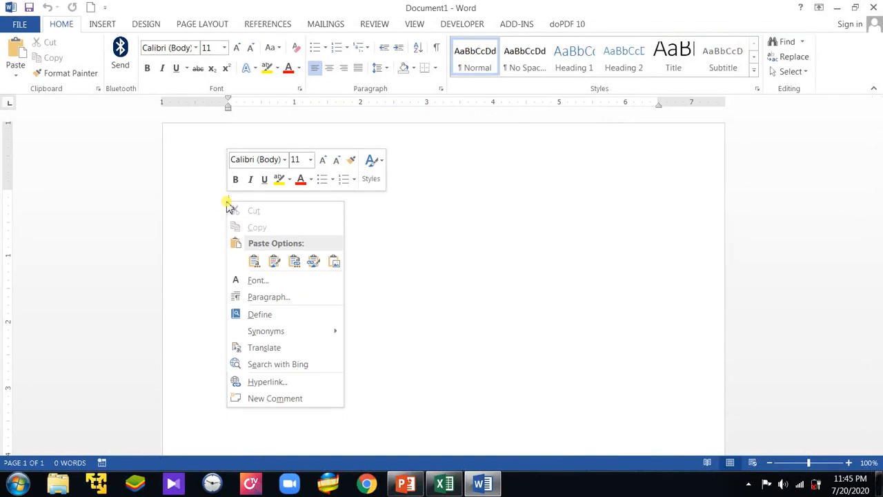
click(253, 261)
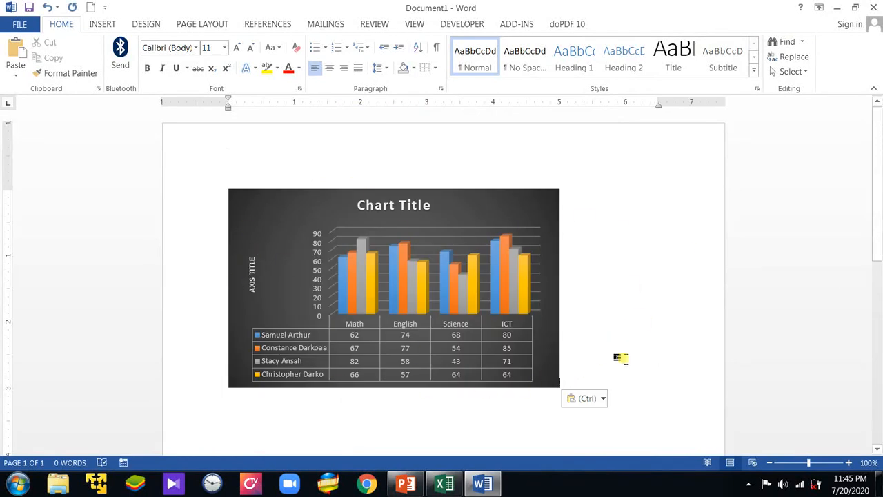
click(836, 7)
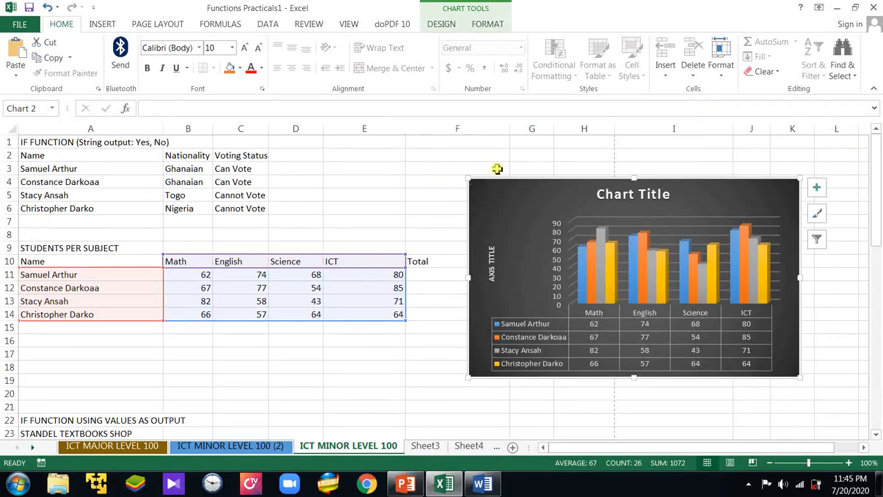
- Apply the first chart style, with a white background, to the chart
click(435, 27)
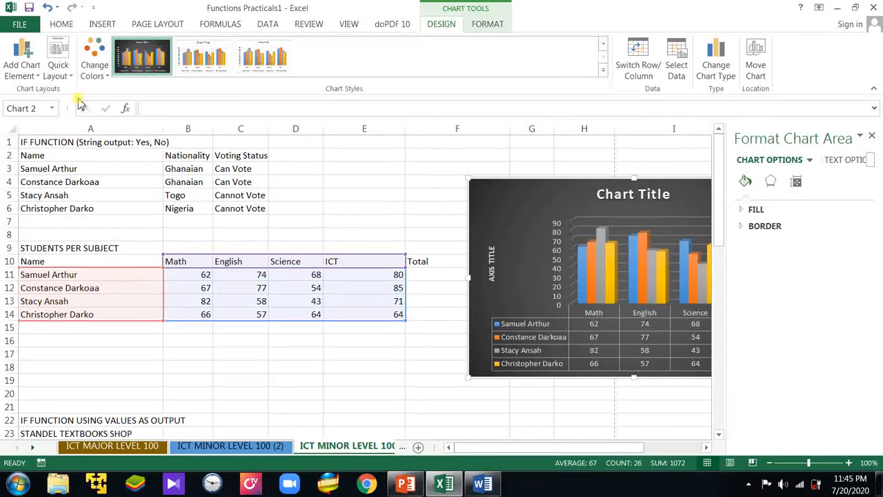
click(603, 69)
click(131, 56)
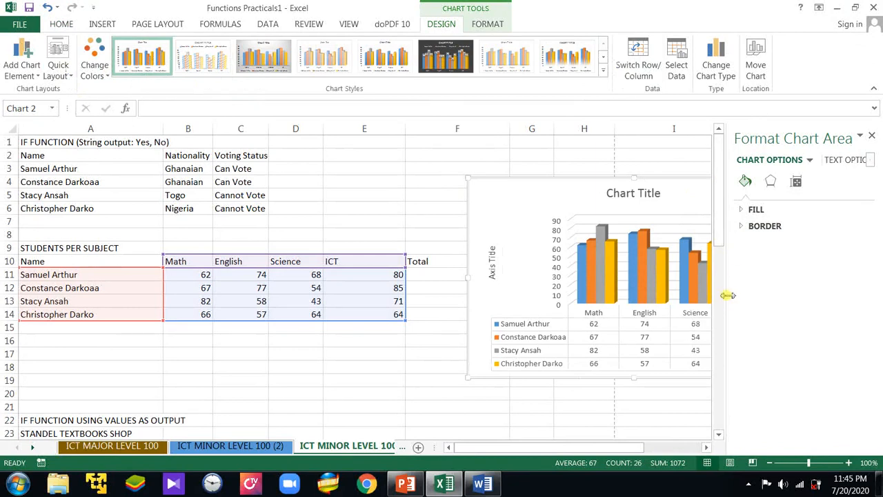
- Narrow the formatting pane and move the chart left across the sheet so it begins over column D
drag(726, 294, 812, 293)
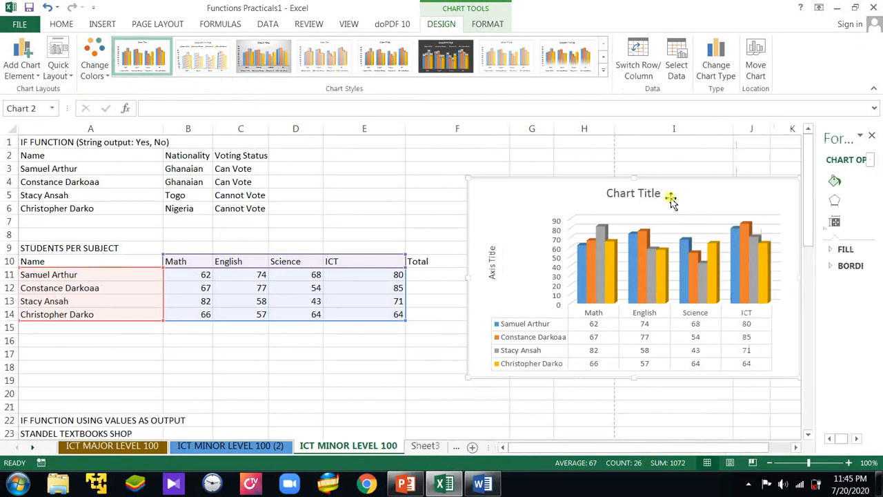
drag(680, 185, 525, 181)
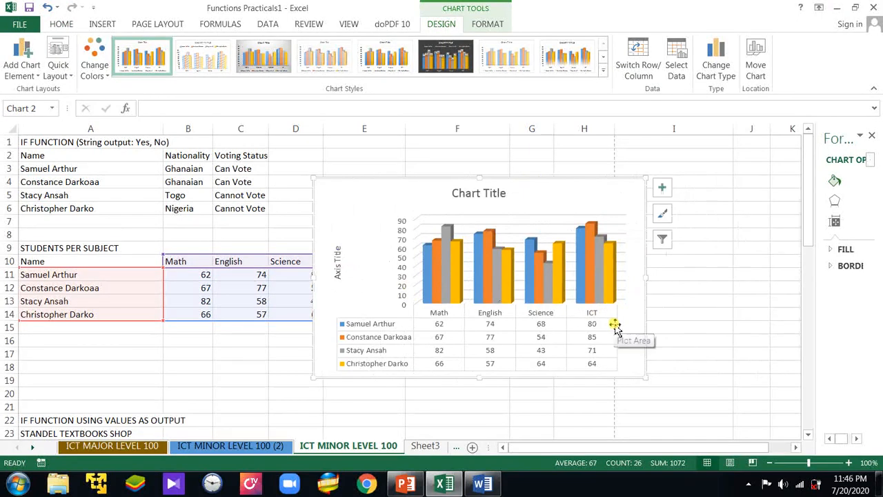
click(427, 270)
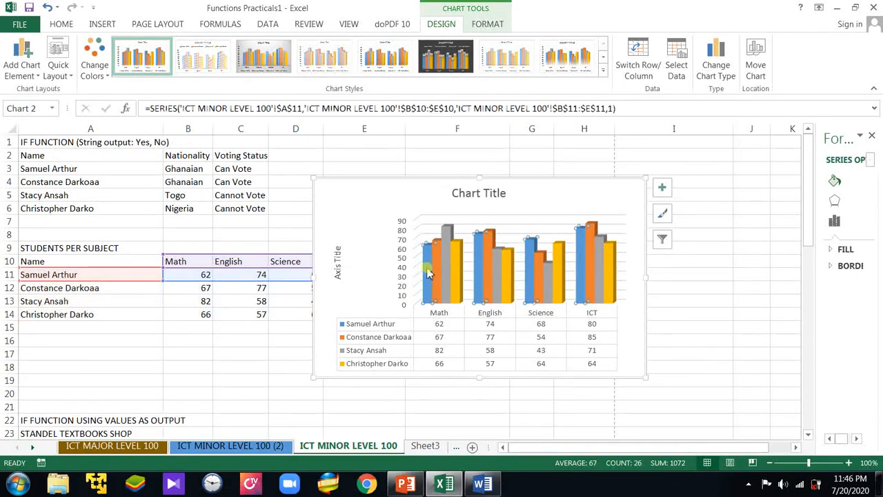
mouse_move(427, 274)
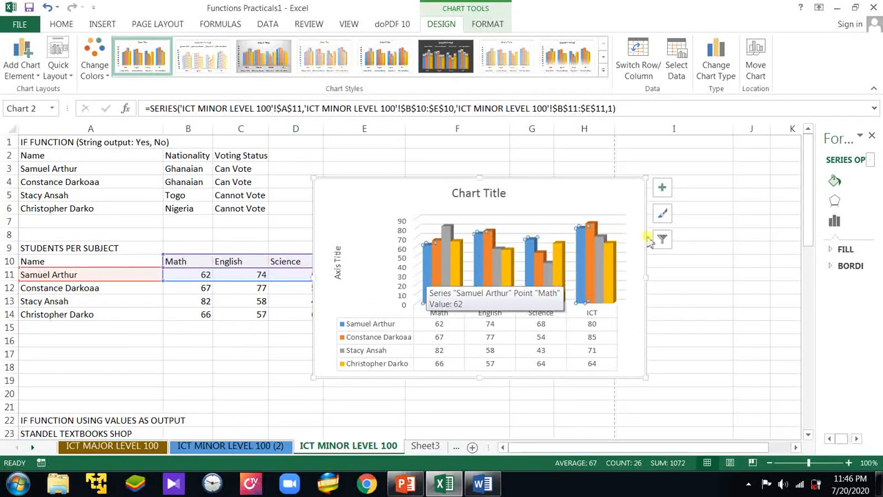
click(646, 273)
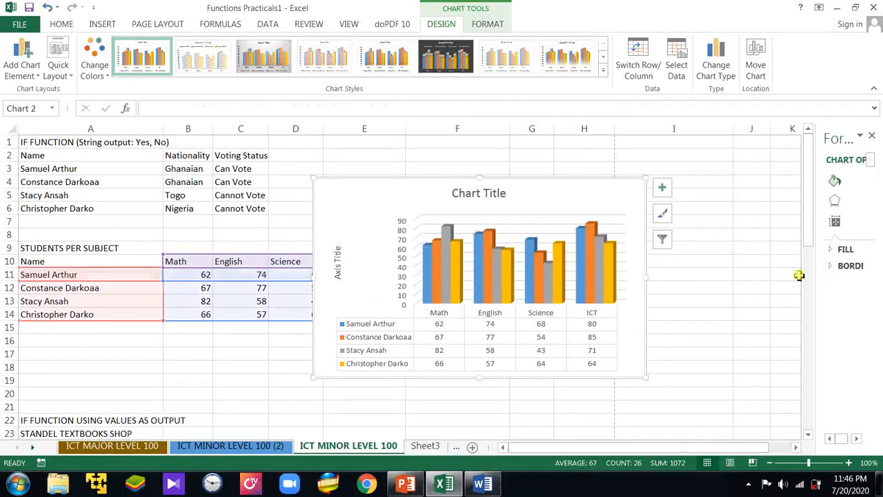
- Fill the chart's first data series, the blue columns, with a shingle-like pattern using a black foreground
click(427, 253)
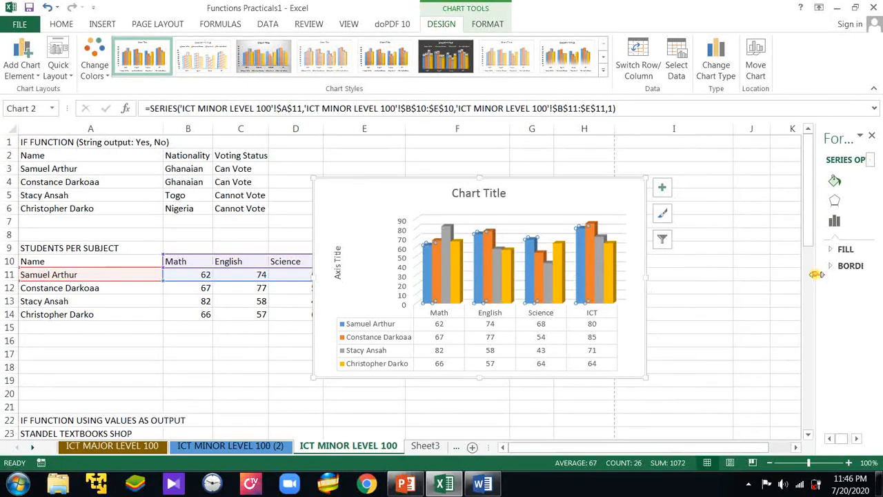
drag(816, 274, 691, 278)
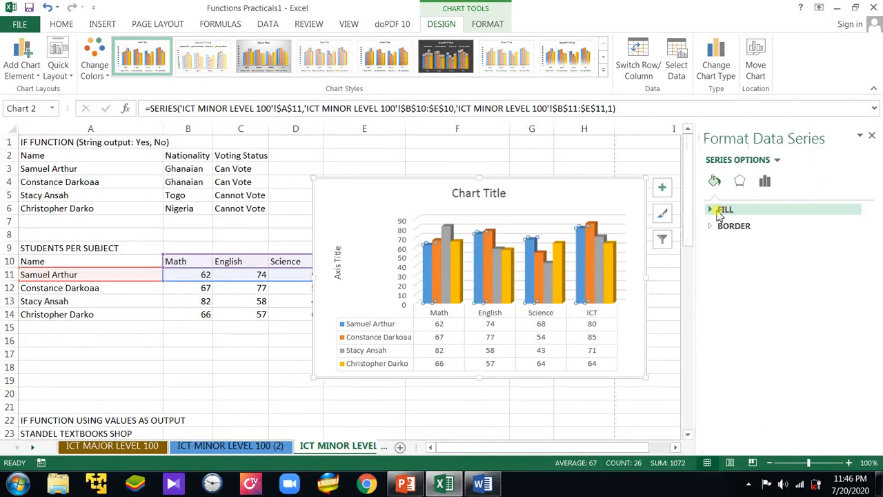
click(719, 211)
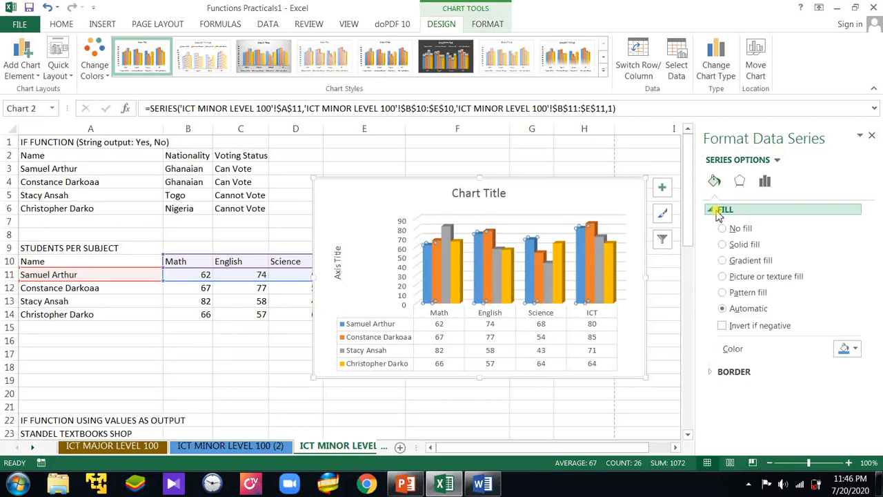
click(723, 293)
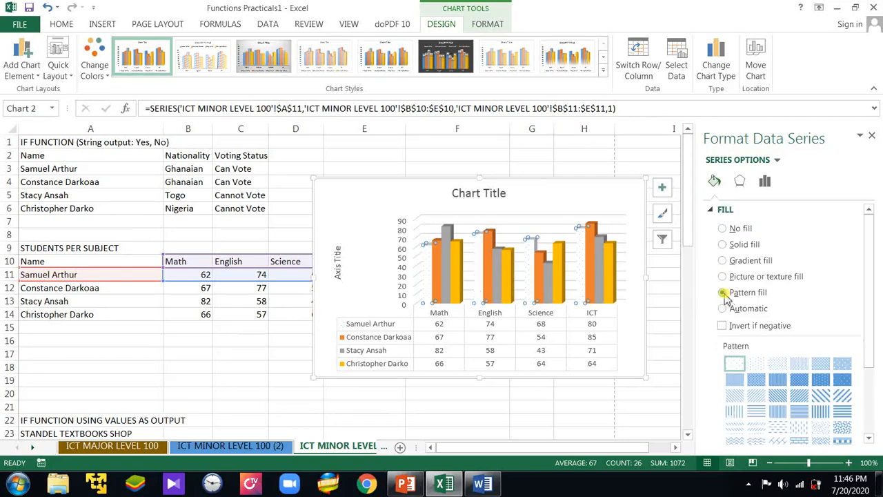
drag(869, 325, 871, 422)
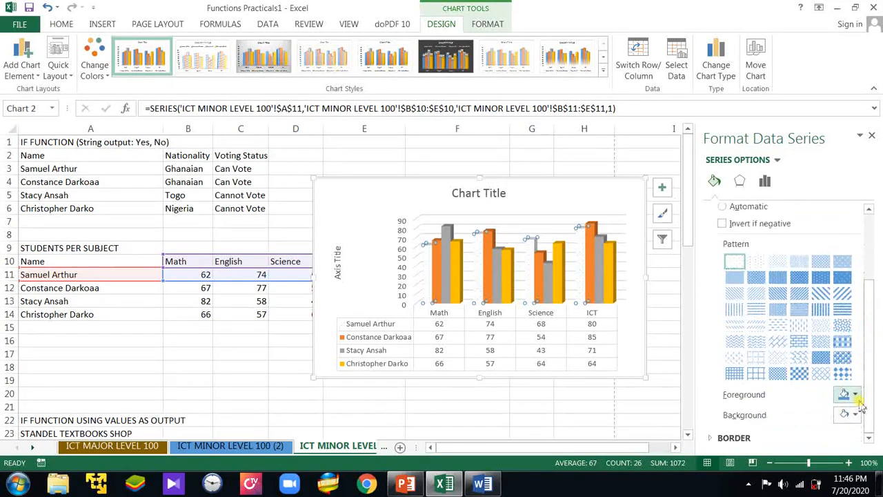
click(856, 395)
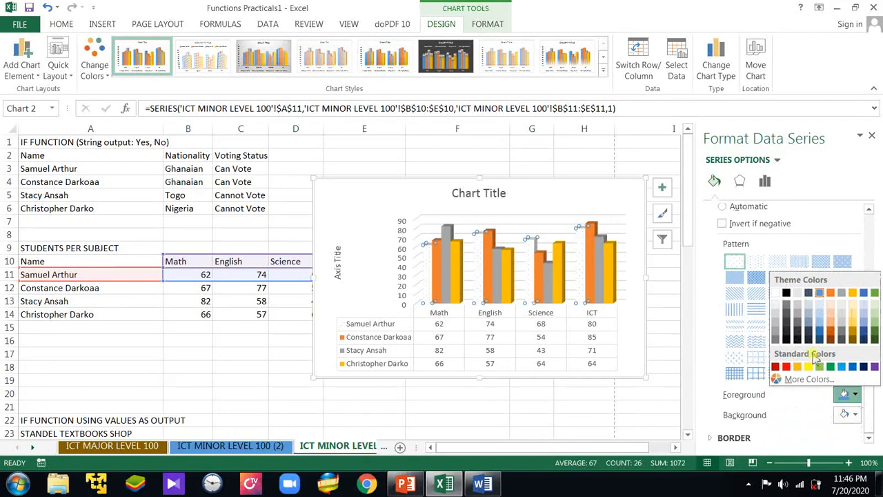
click(787, 293)
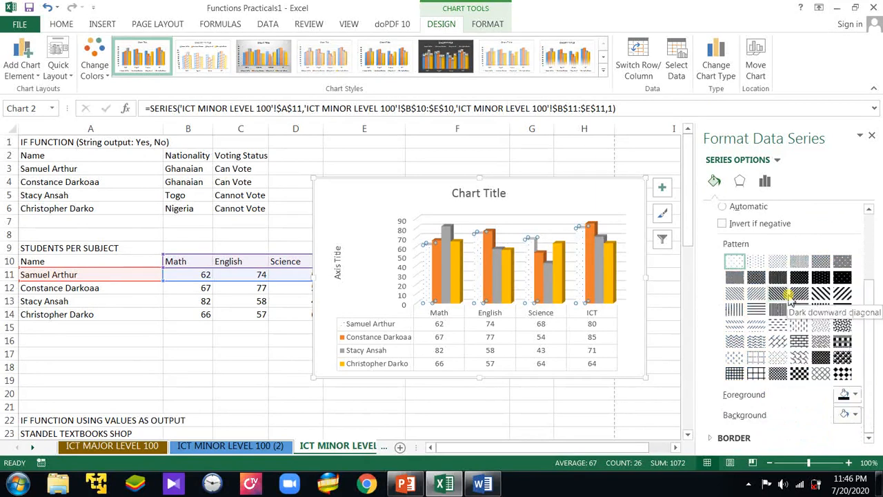
click(800, 357)
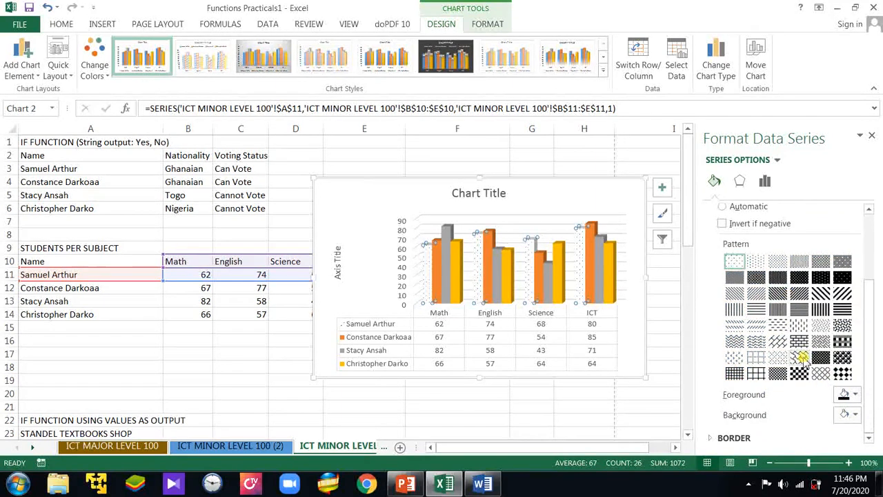
click(800, 356)
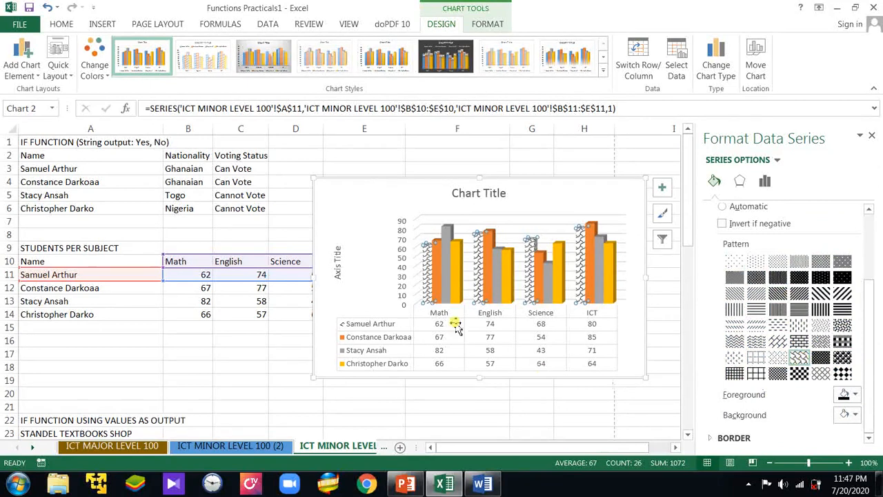
- Fill the second data series with a black pattern with white dots and the third with wide black downward diagonal stripes
click(436, 288)
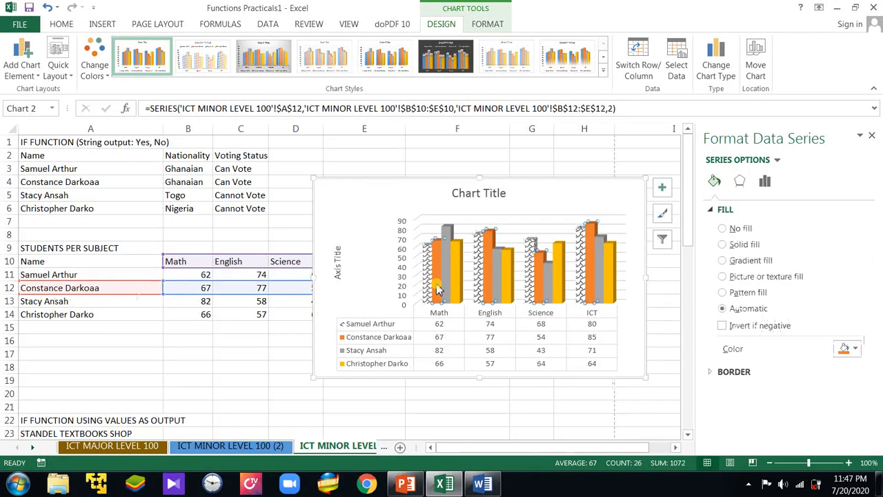
click(746, 292)
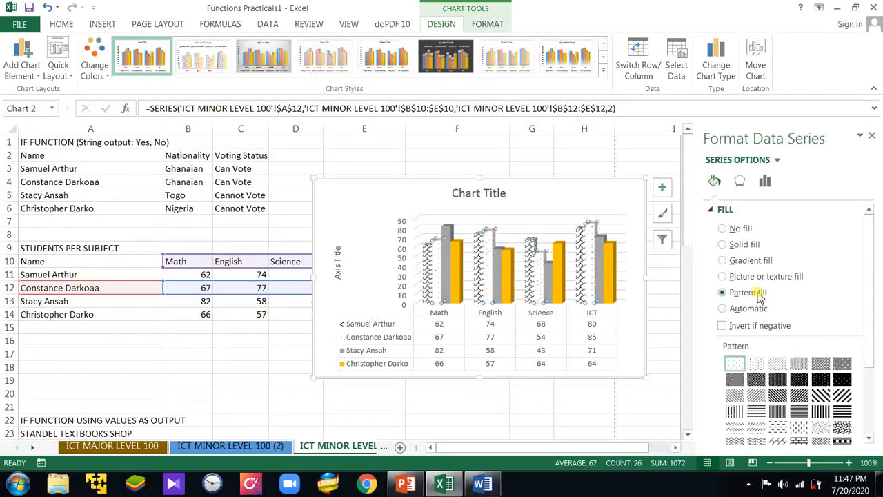
click(820, 380)
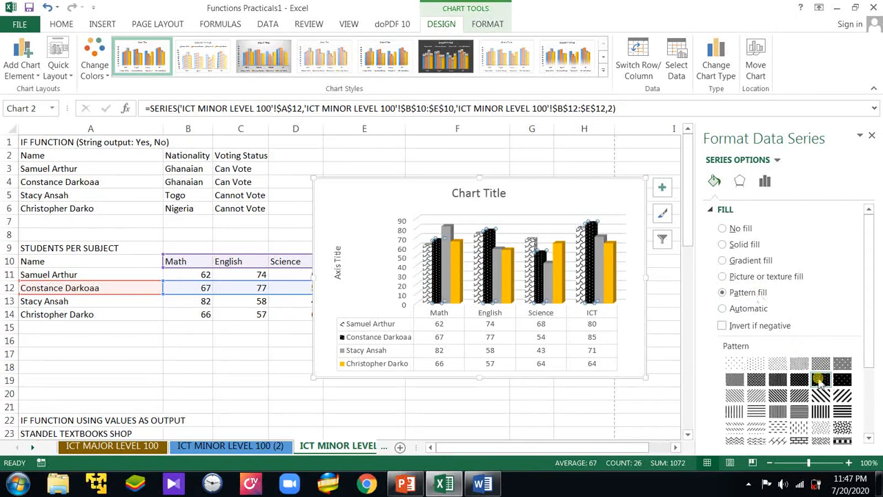
click(445, 293)
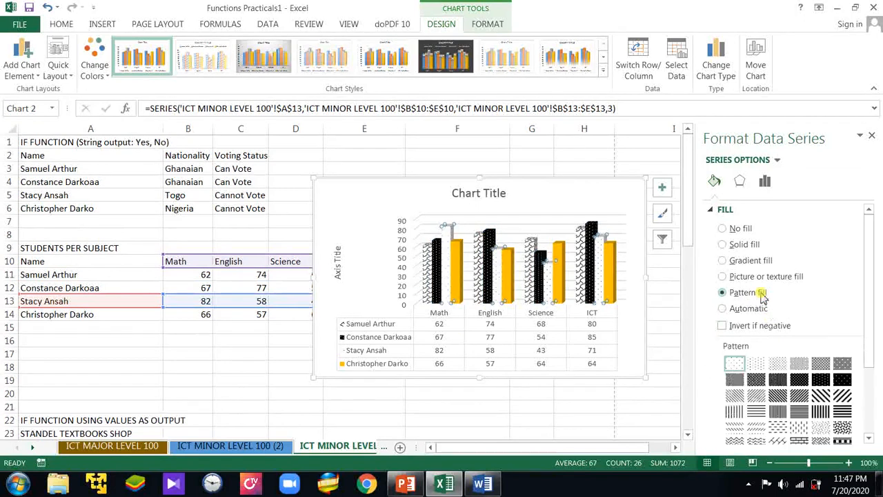
click(822, 395)
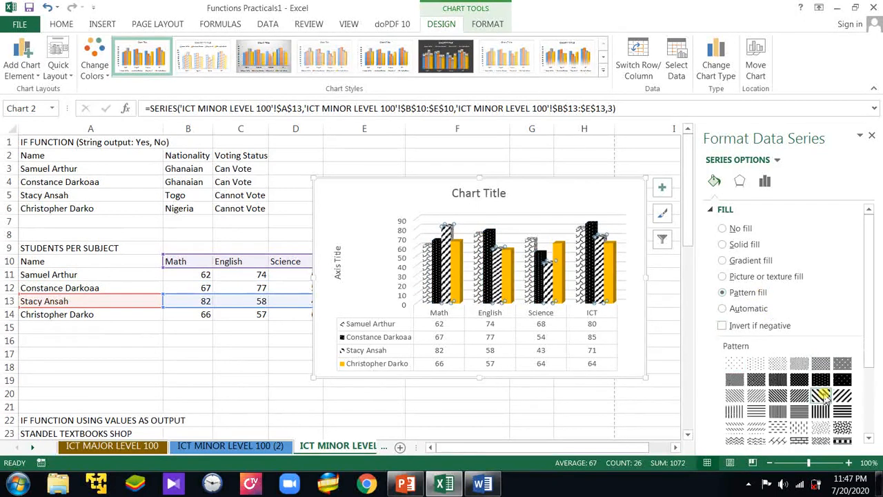
- Try confetti and narrow vertical stripe pattern fills on the fourth data series, and settle on the horizontal brick pattern
click(455, 265)
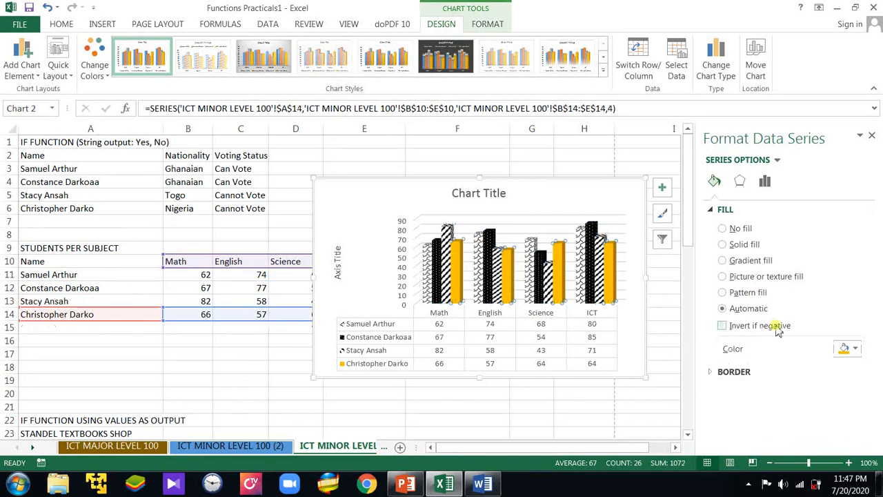
click(763, 293)
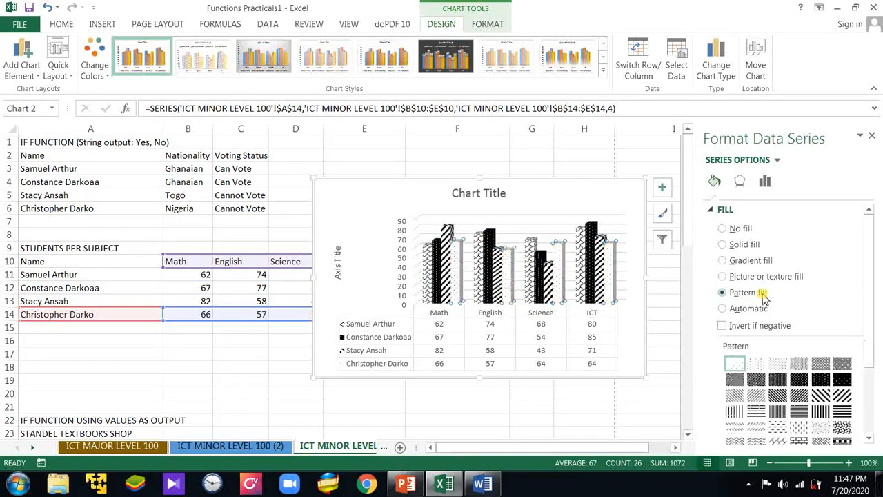
click(842, 428)
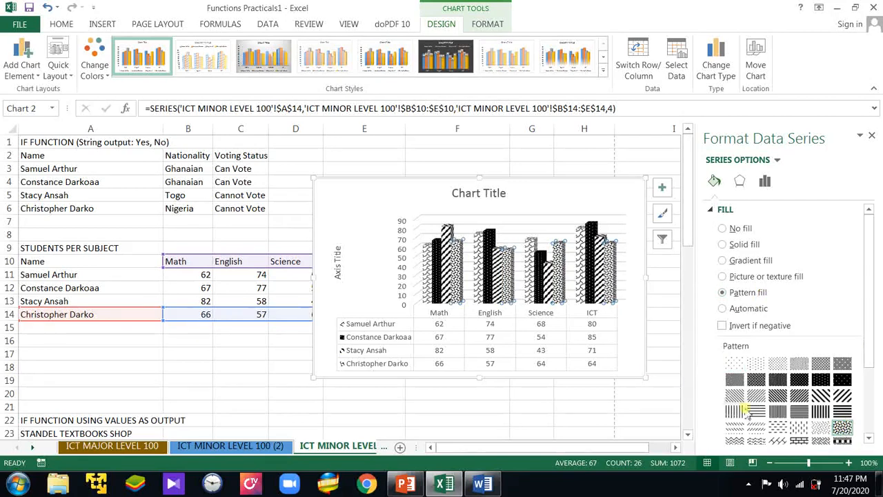
click(777, 412)
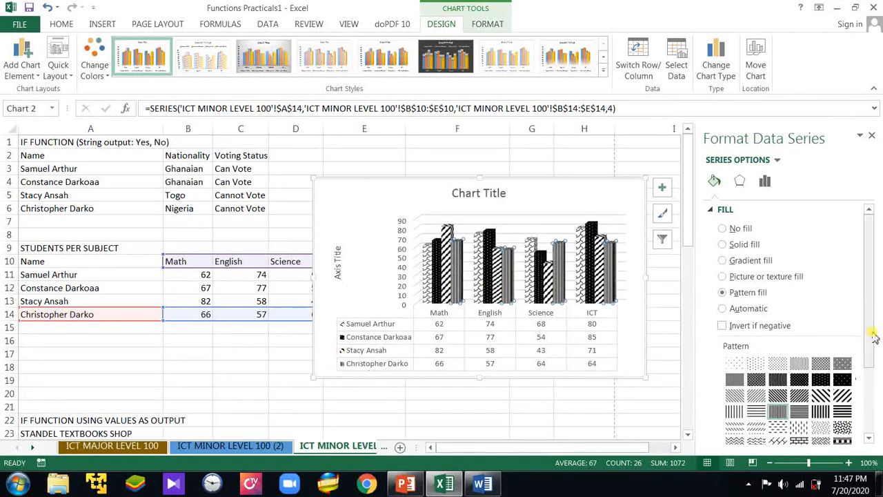
drag(871, 334, 869, 362)
click(799, 400)
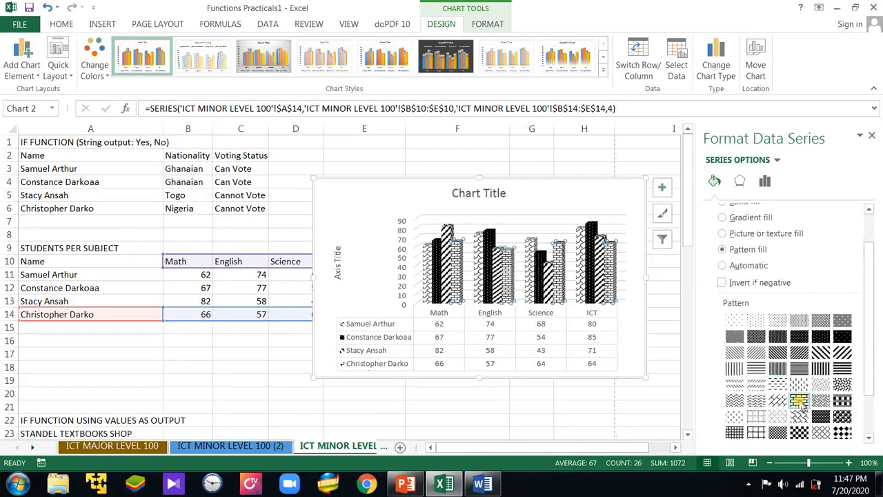